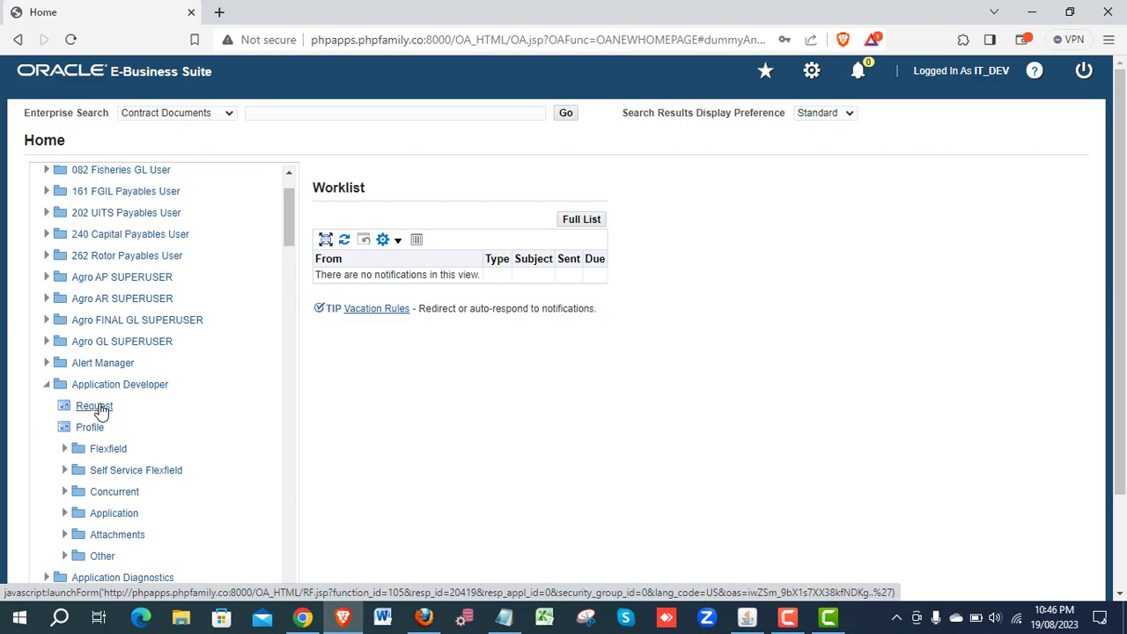
# Try to launch the Request form under Application Developer, and bring up the Problems notes in Notepad.
pyautogui.click(97, 407)
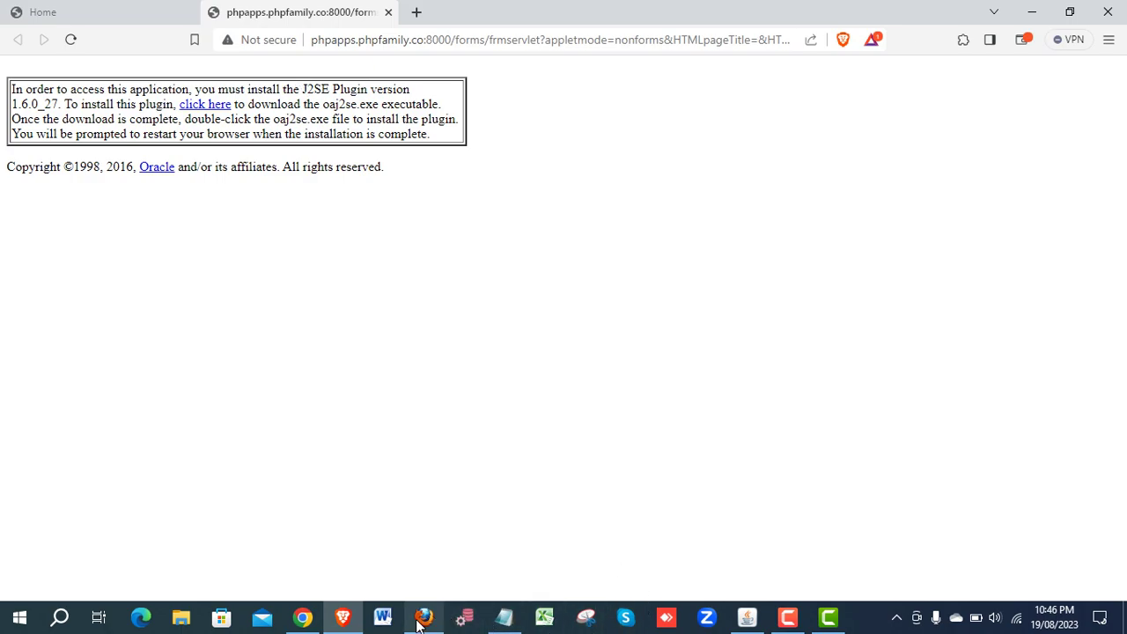
pyautogui.click(504, 619)
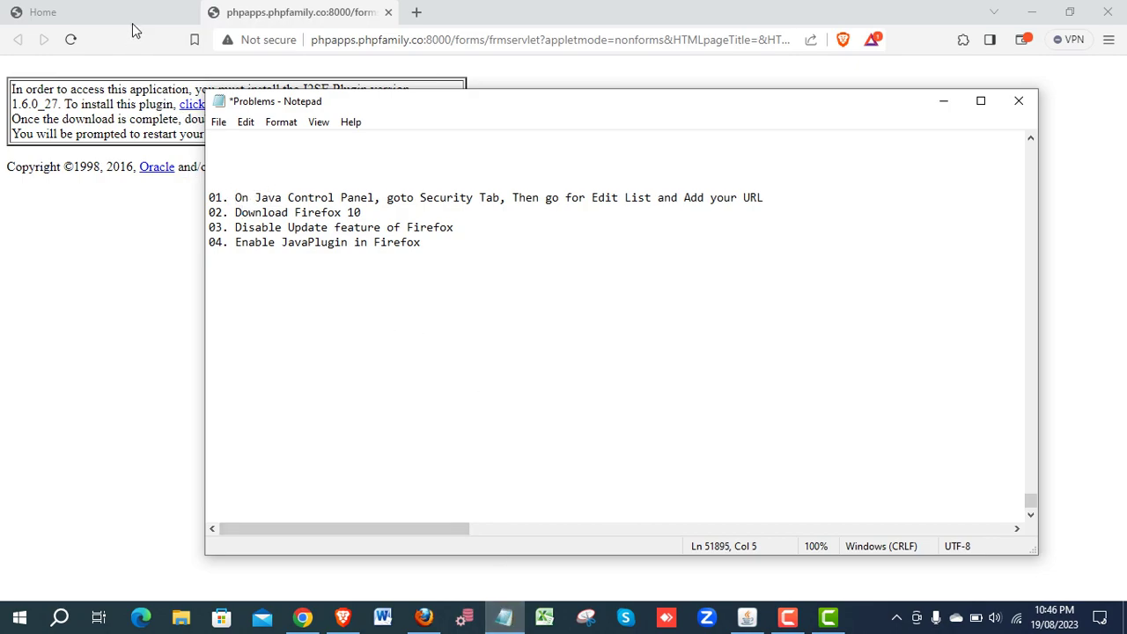
# Copy the server address phpapps.phpfamily.co:8000 from the URL of the Oracle forms page.
pyautogui.click(454, 40)
pyautogui.click(453, 40)
pyautogui.click(453, 39)
pyautogui.moveTo(452, 40); pyautogui.dragTo(304, 48)
pyautogui.rightClick(350, 42)
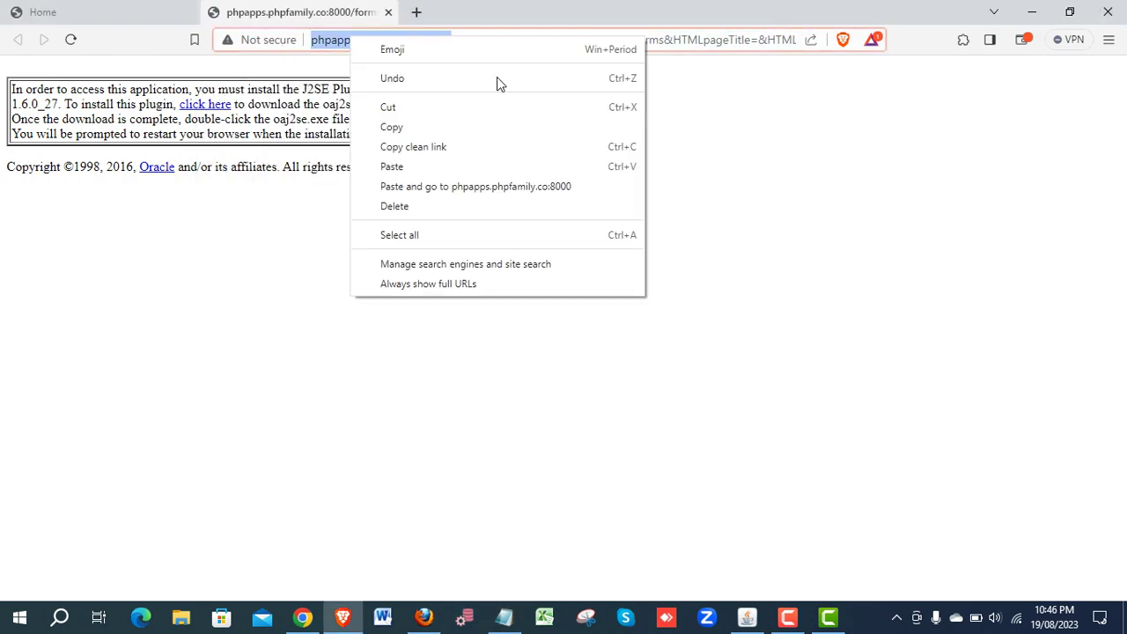
pyautogui.click(461, 126)
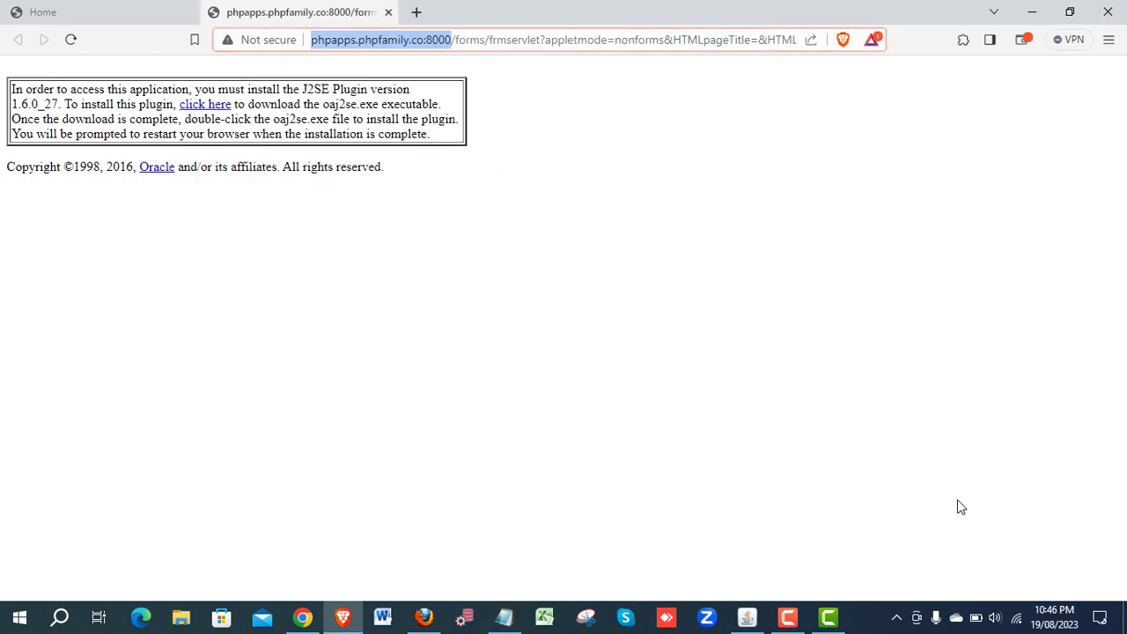
pyautogui.click(747, 618)
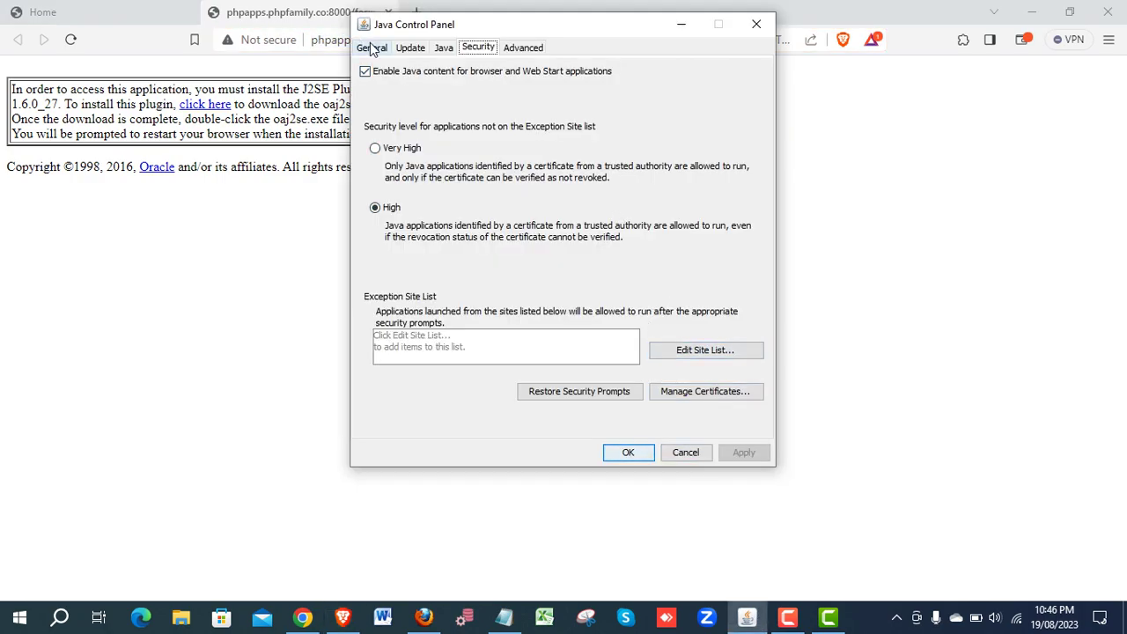
pyautogui.click(720, 350)
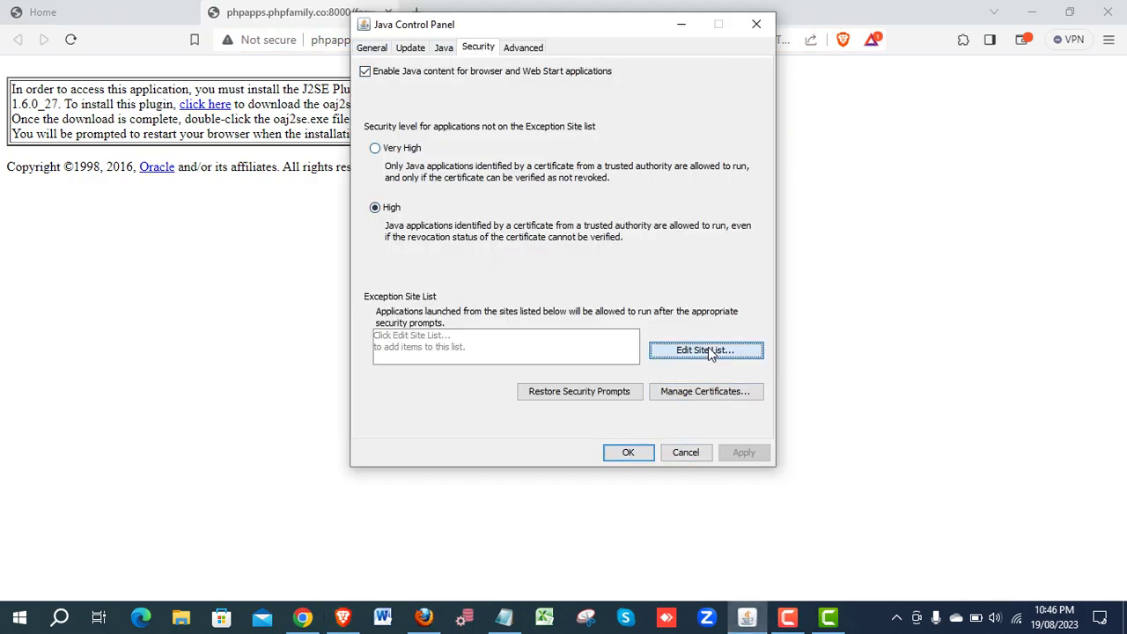
pyautogui.click(677, 375)
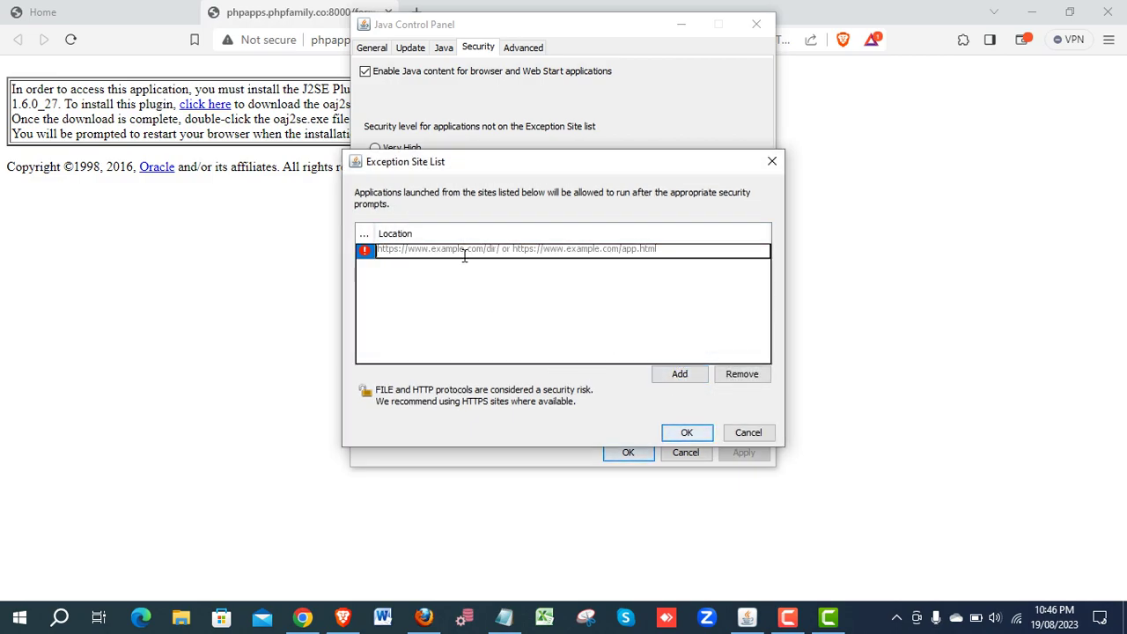
pyautogui.hotkey('ctrl', 'v')
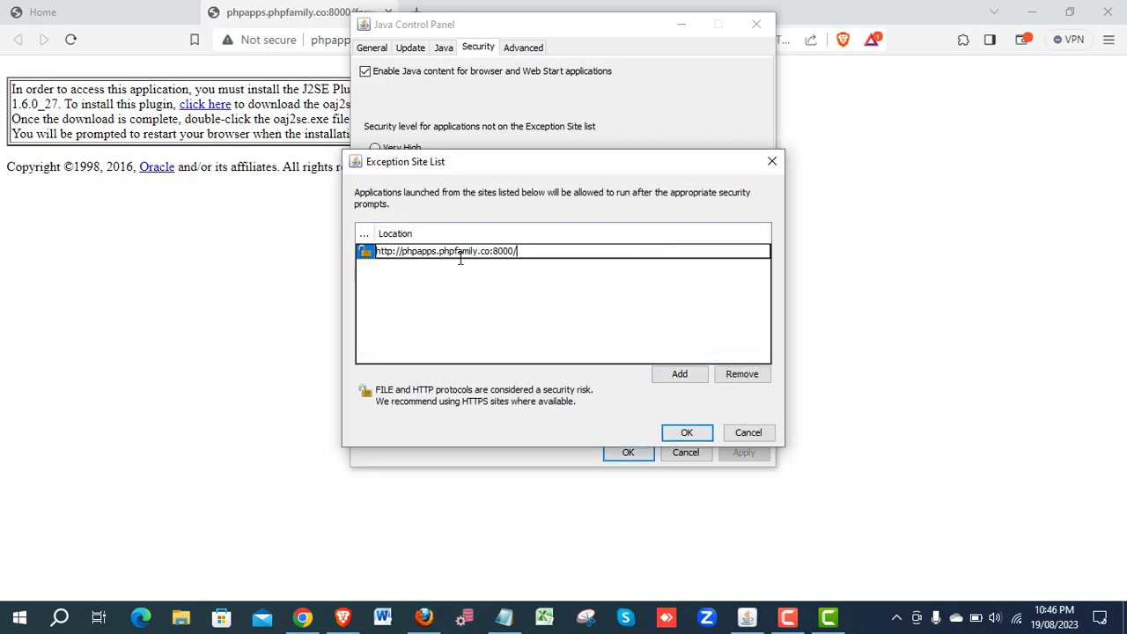
pyautogui.click(682, 376)
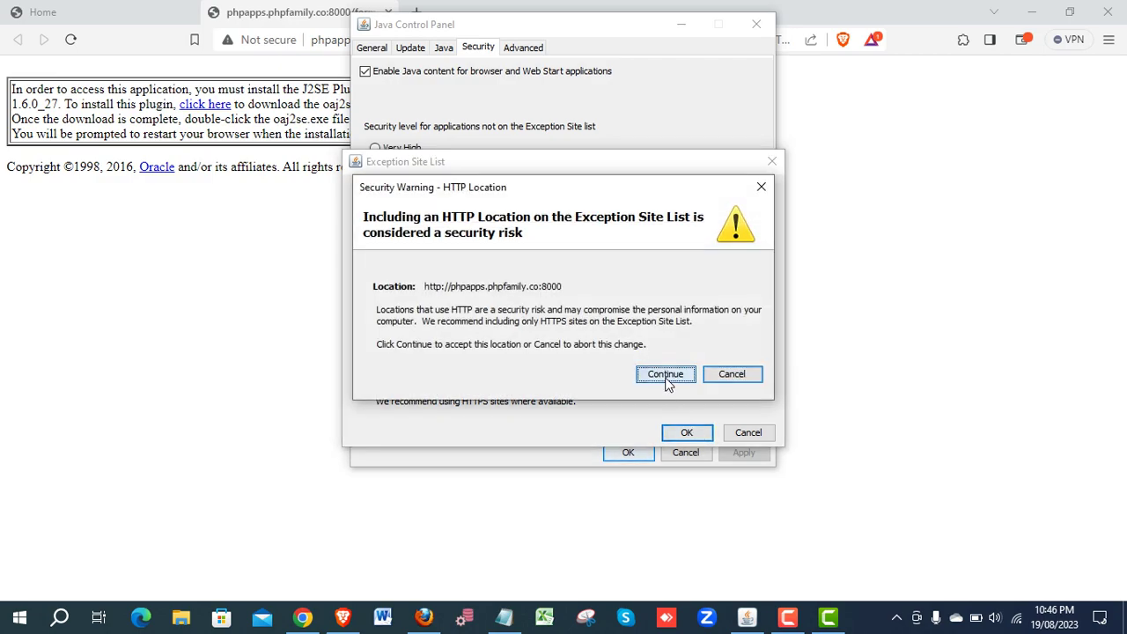
pyautogui.click(665, 375)
pyautogui.click(686, 432)
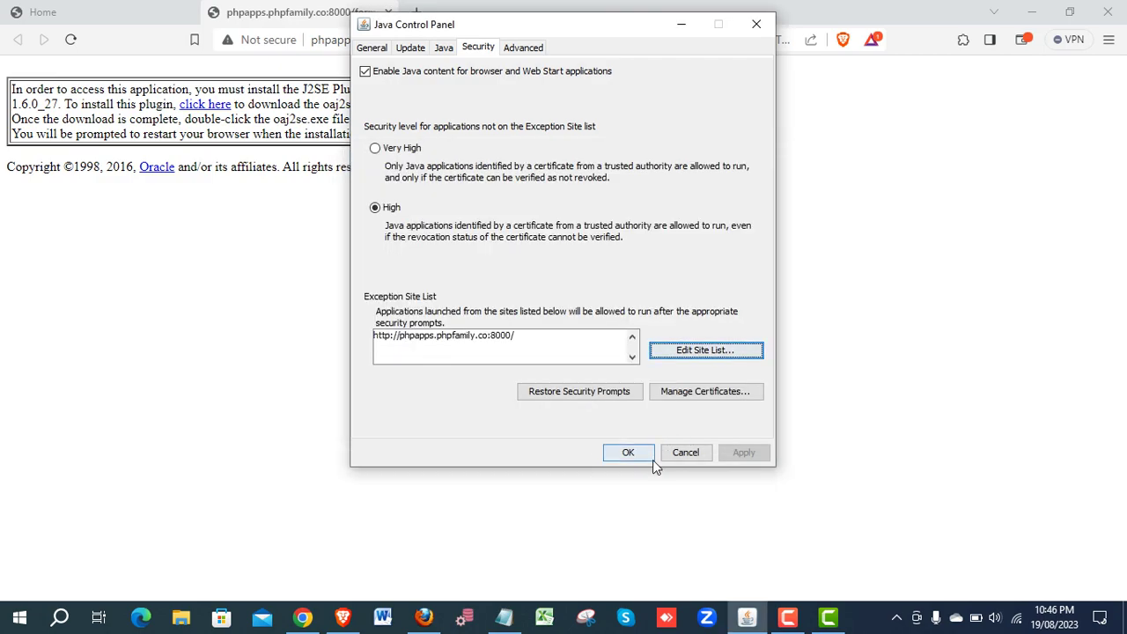
pyautogui.click(628, 452)
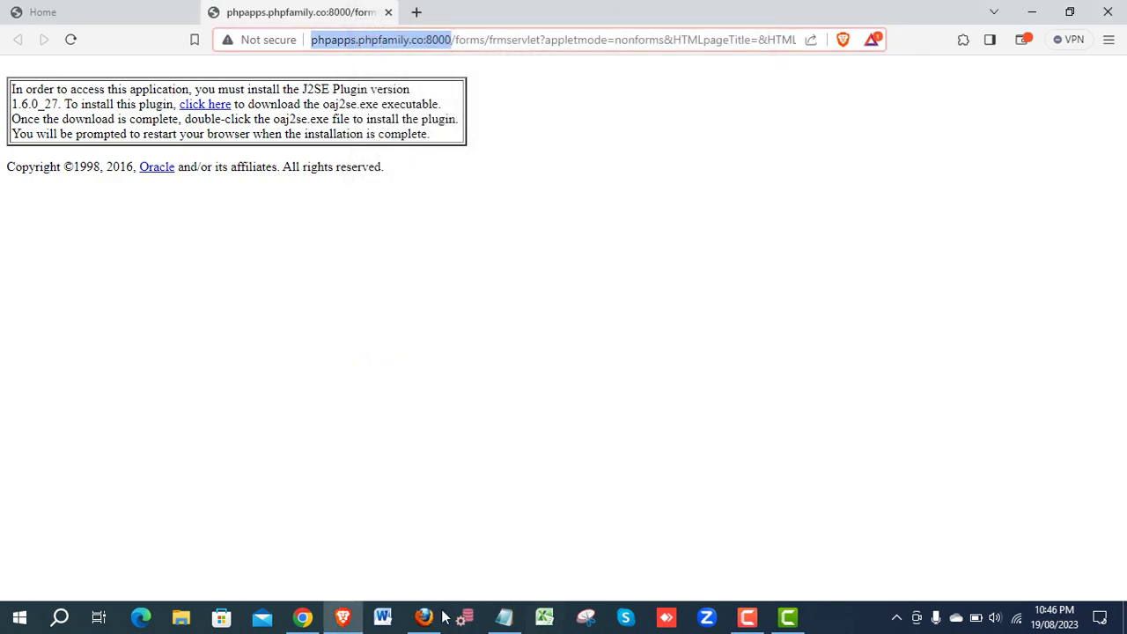
# Check the notes, switch to Chrome and trace the route from the older-version search through Mozilla's support article to the Firefox releases directory.
pyautogui.click(507, 618)
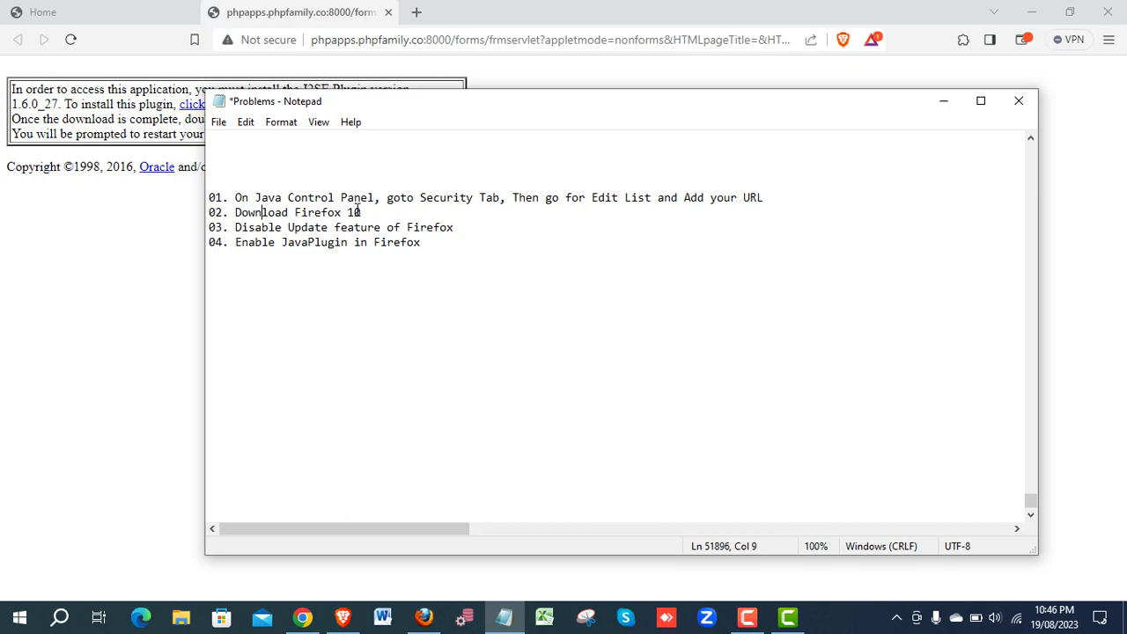
pyautogui.click(305, 618)
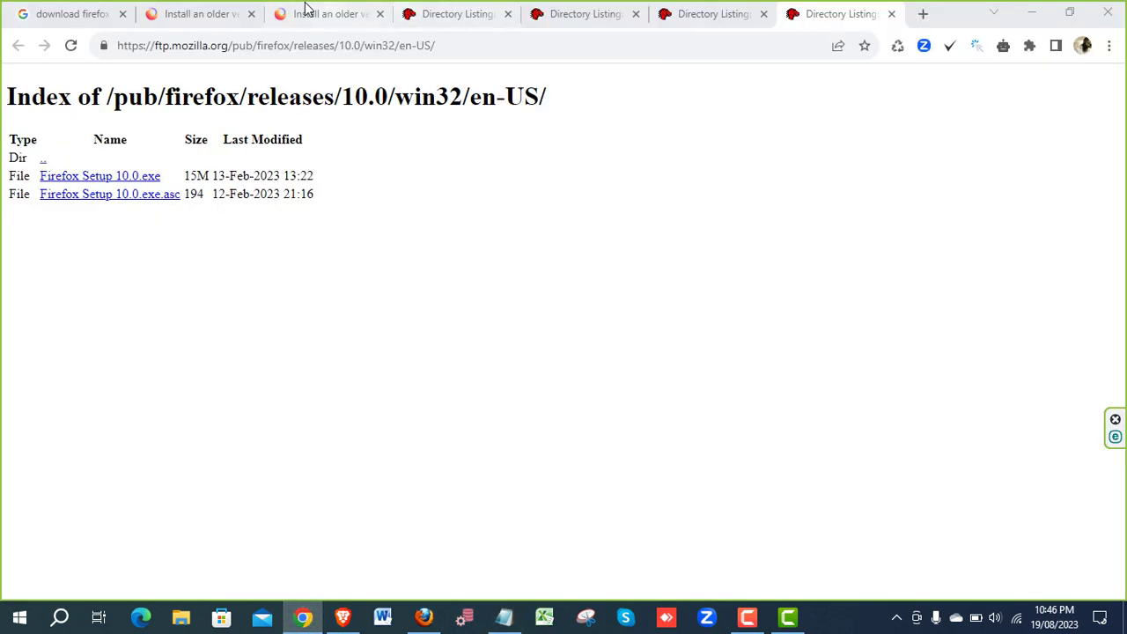
pyautogui.click(174, 10)
pyautogui.click(35, 14)
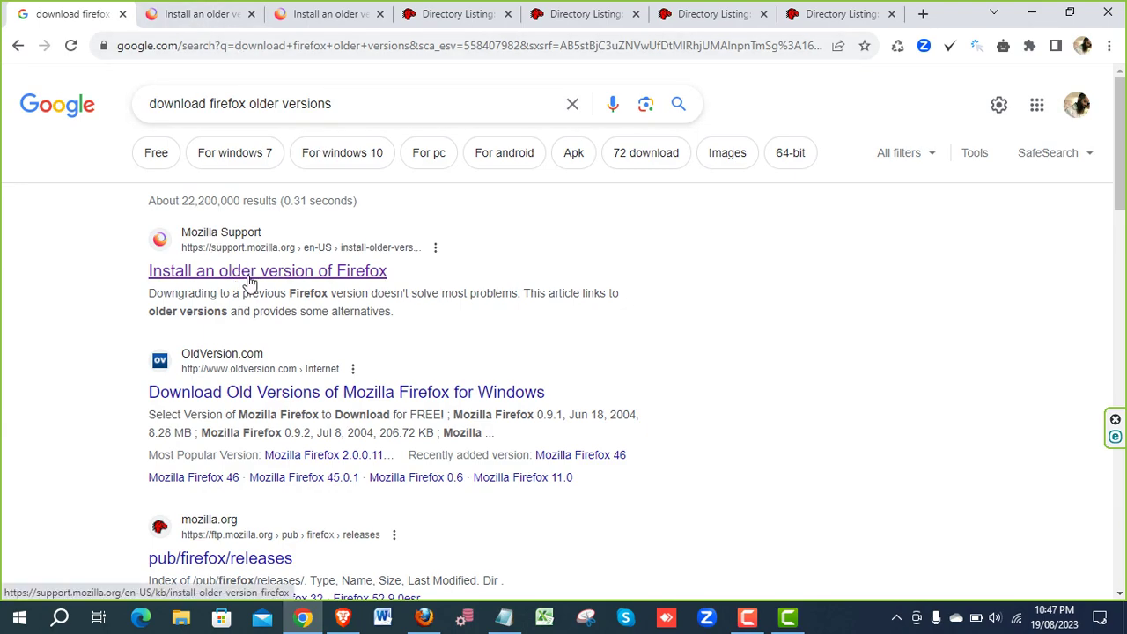
pyautogui.click(207, 15)
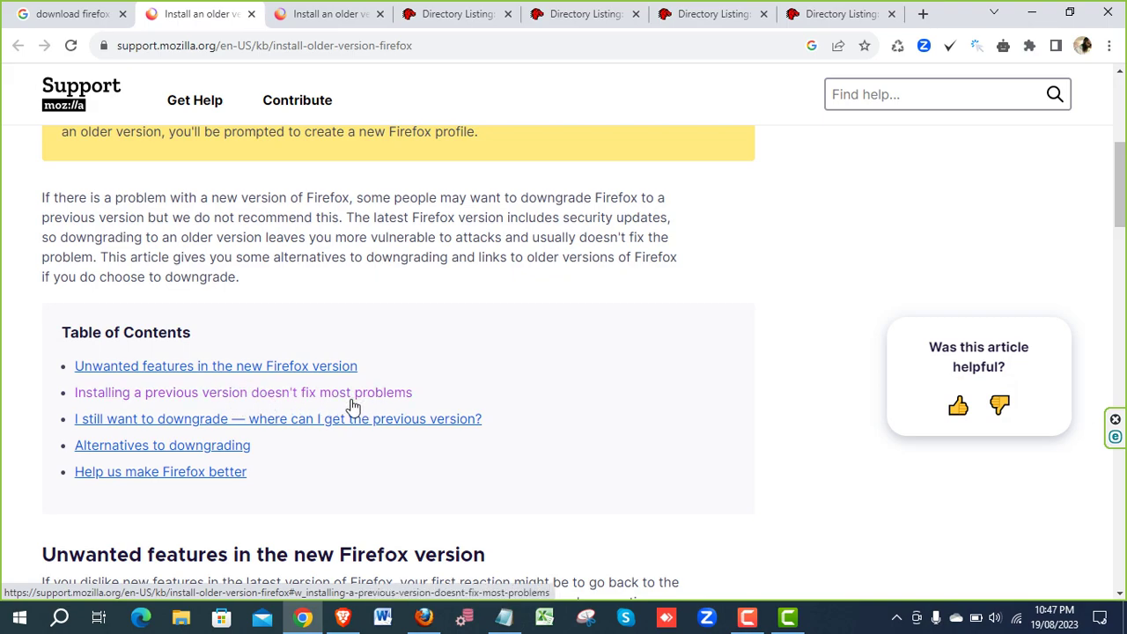
pyautogui.click(314, 18)
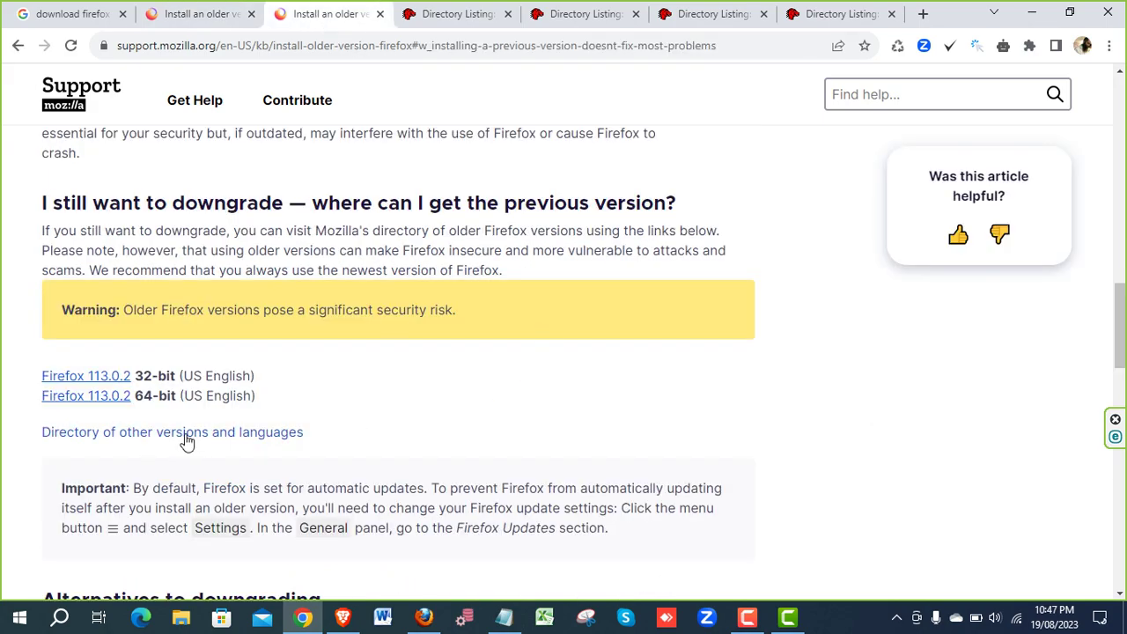
pyautogui.click(458, 15)
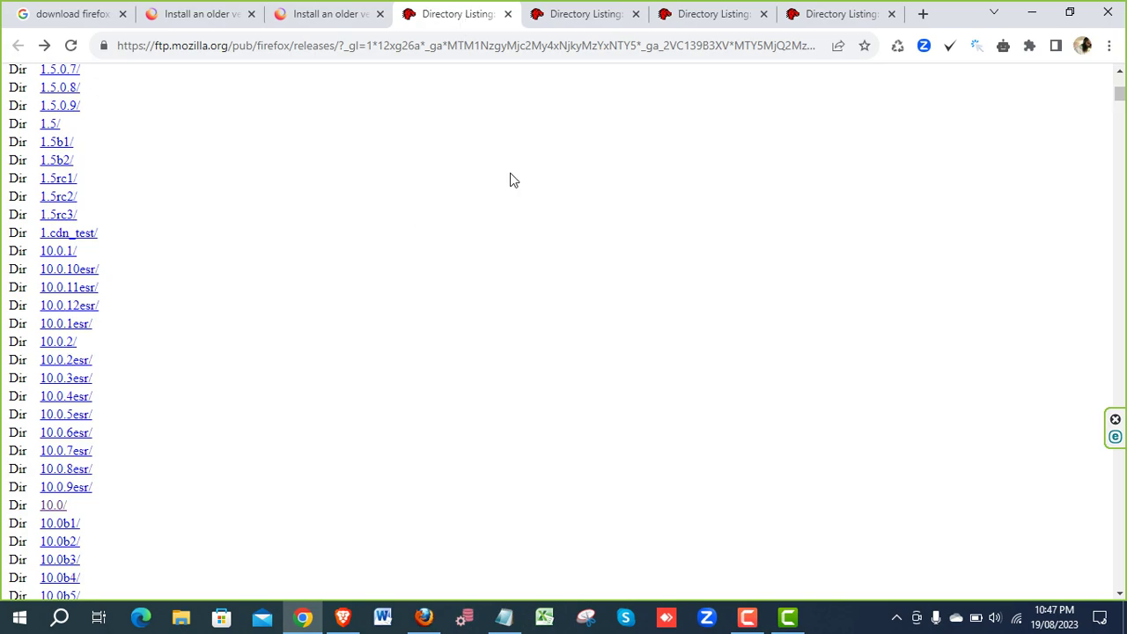
# Find 10.0 in the Firefox releases directory and go through its win32 and en-US folders to the Firefox Setup 10.0.exe listing.
pyautogui.hotkey('ctrl', 'f')
pyautogui.write('1')
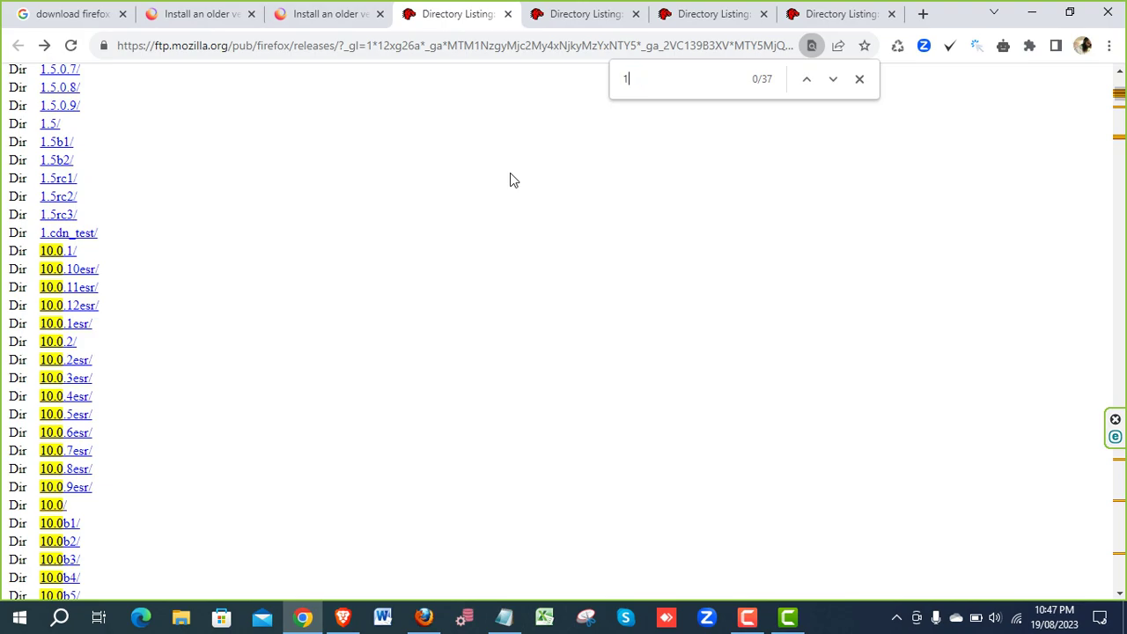
pyautogui.write('0.0')
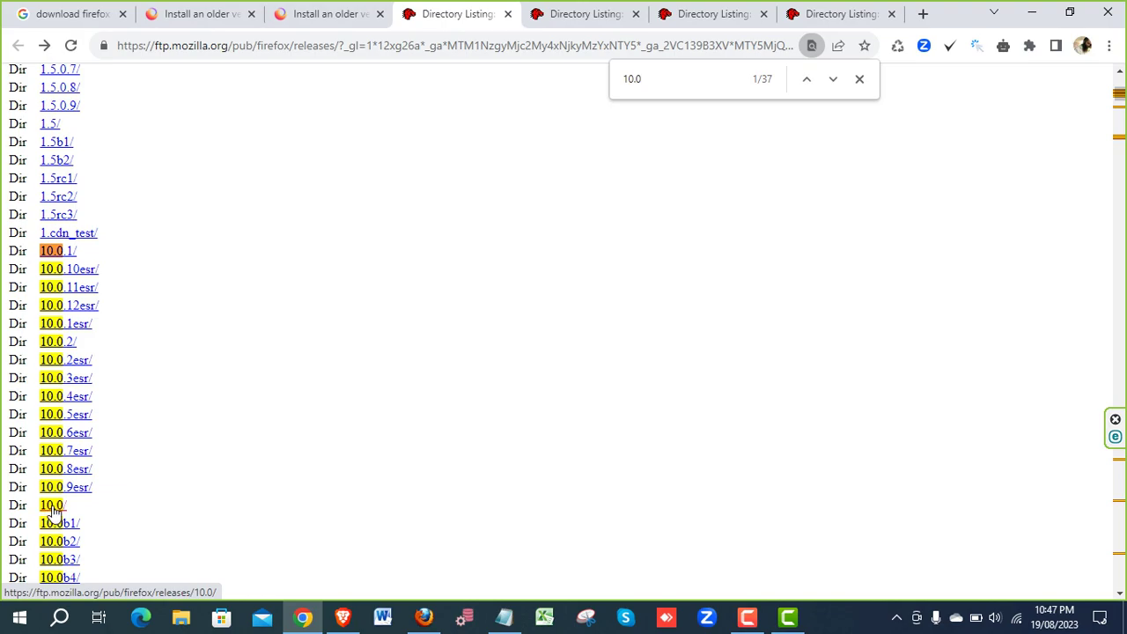
pyautogui.rightClick(53, 509)
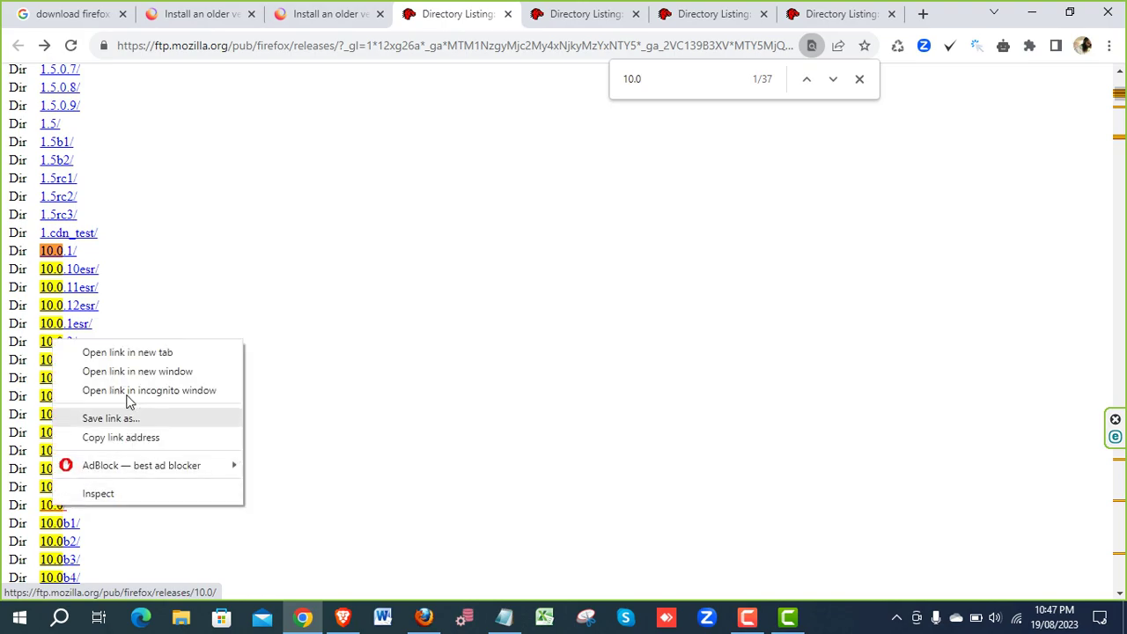
pyautogui.click(594, 7)
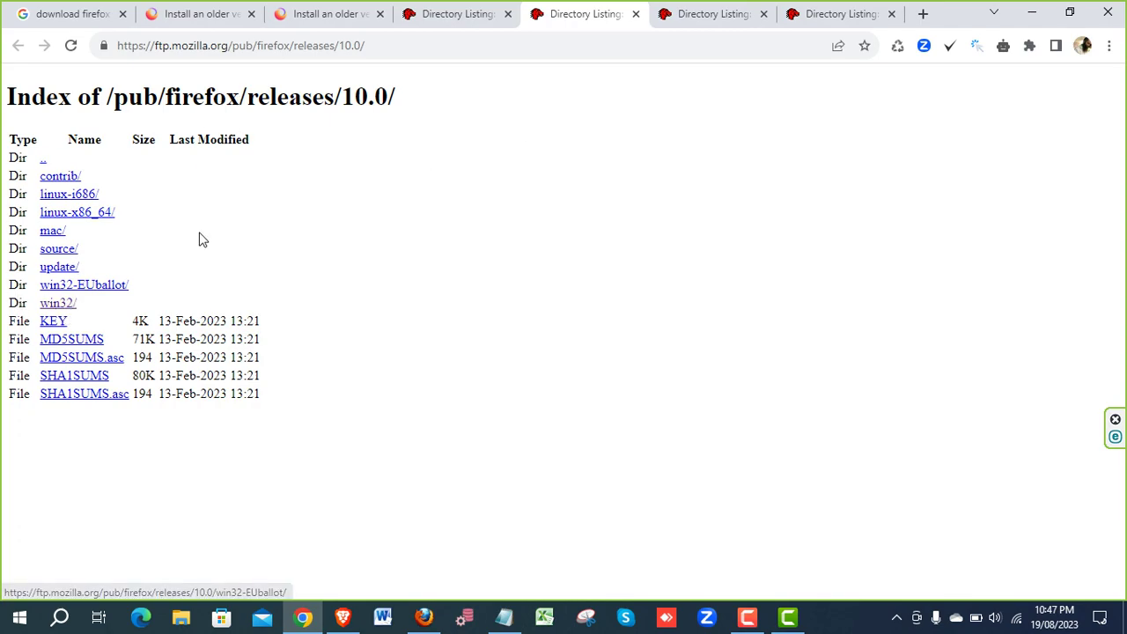
pyautogui.click(718, 16)
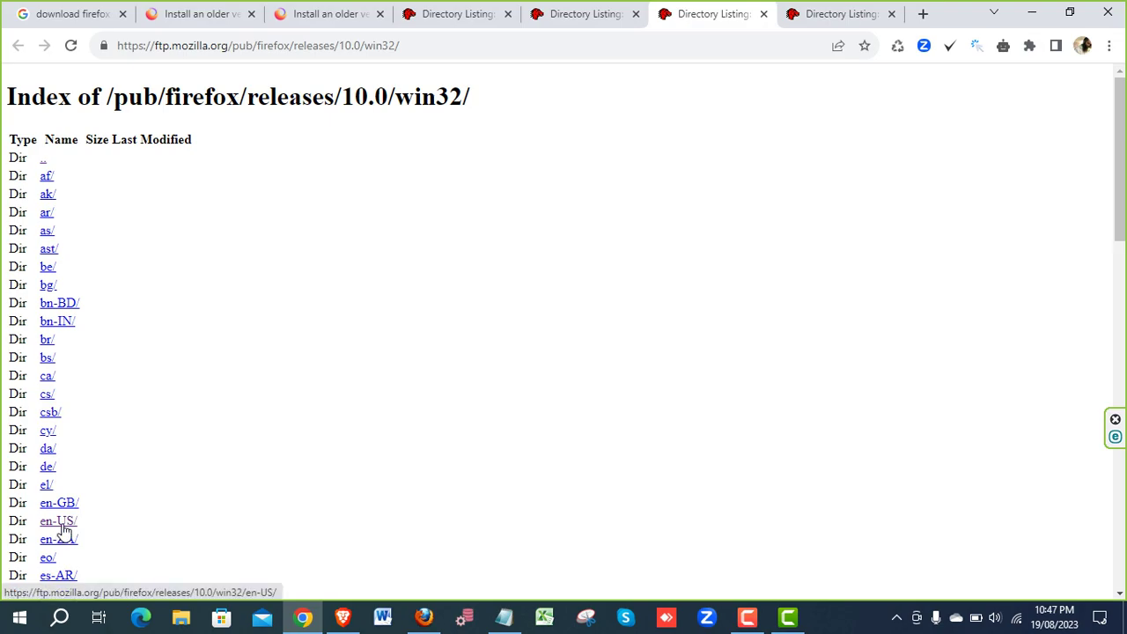
pyautogui.click(850, 12)
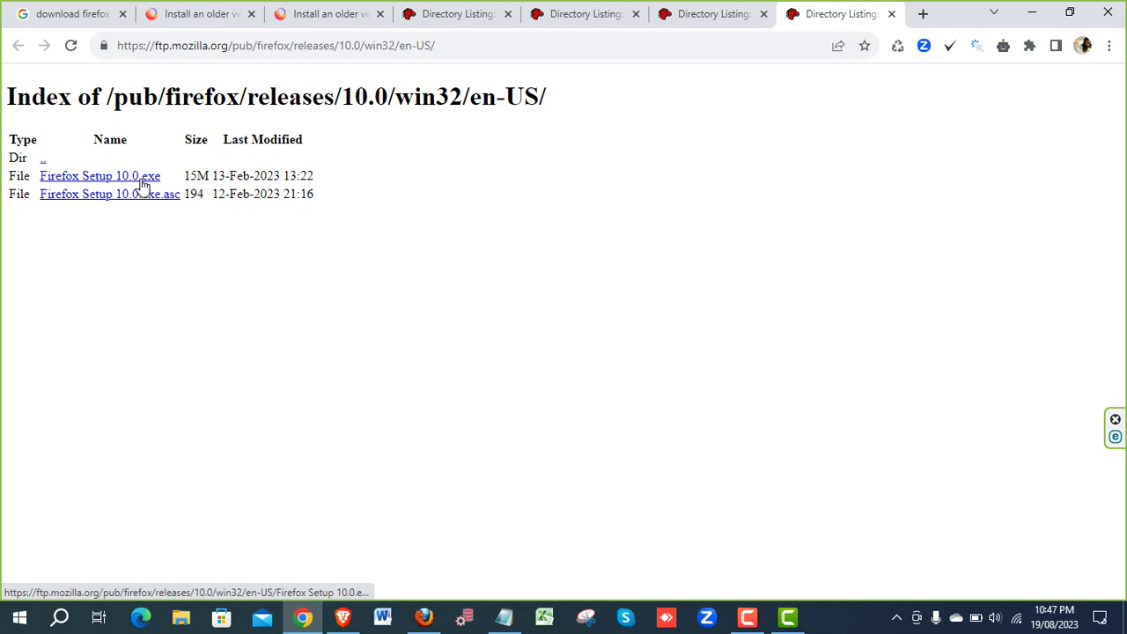
# Switch to Firefox and look through the General, Security, Sync and Privacy options for the update settings.
pyautogui.click(423, 617)
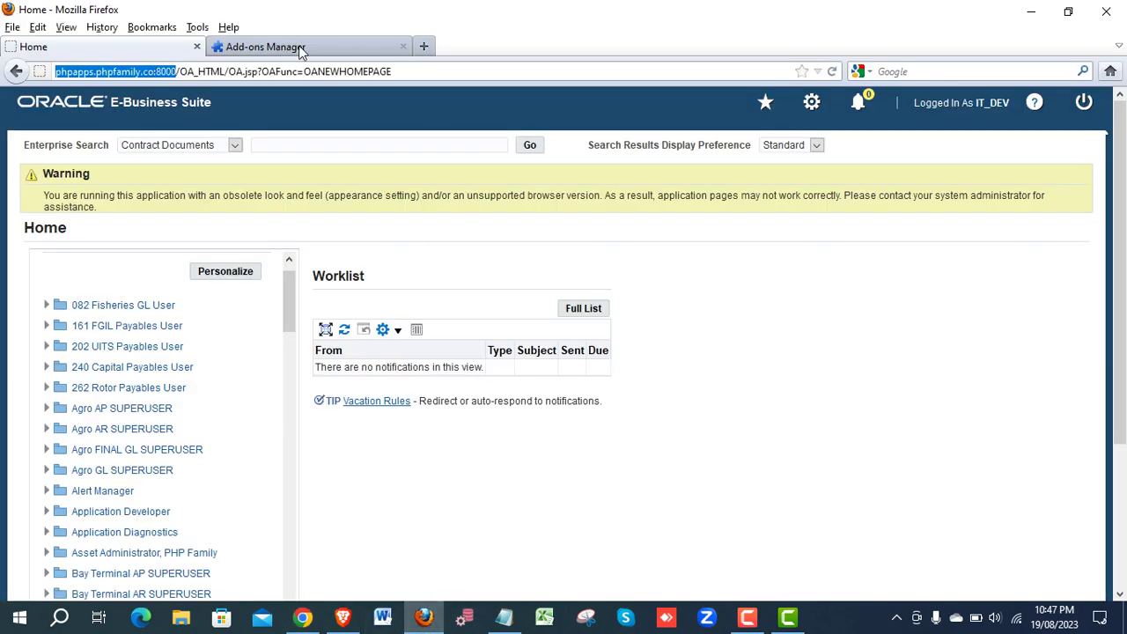
pyautogui.click(198, 27)
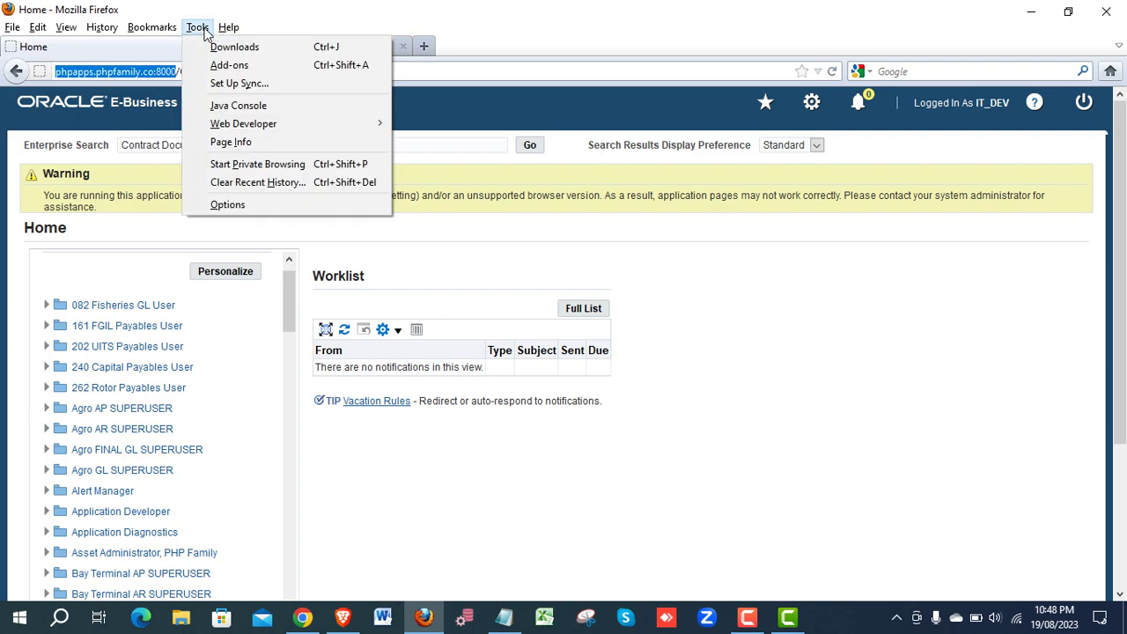
pyautogui.click(239, 206)
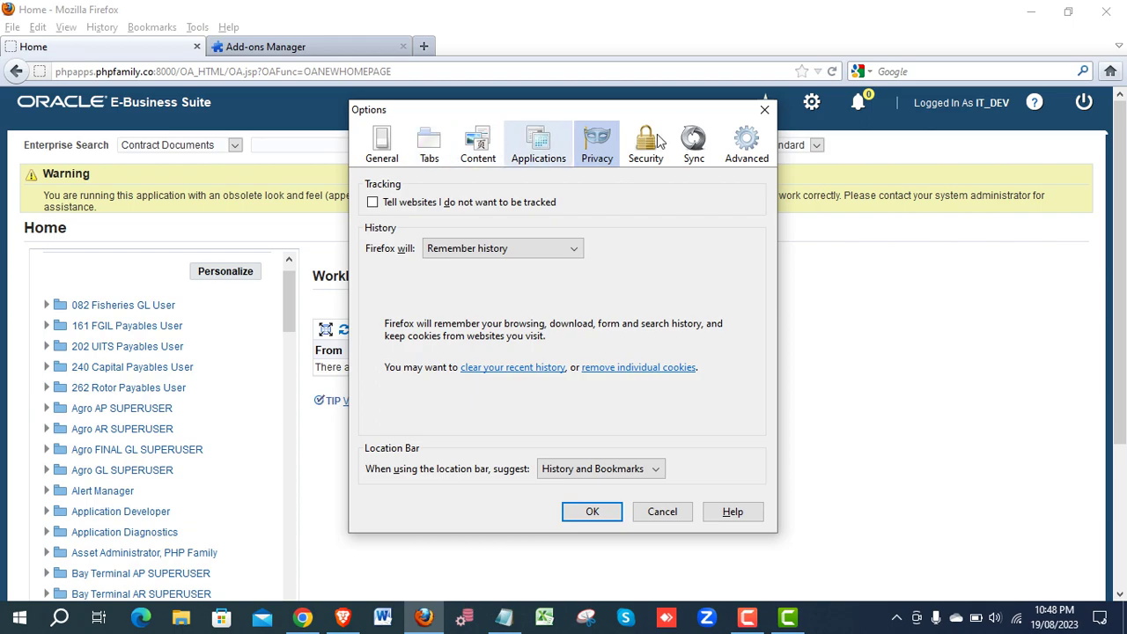
pyautogui.click(746, 145)
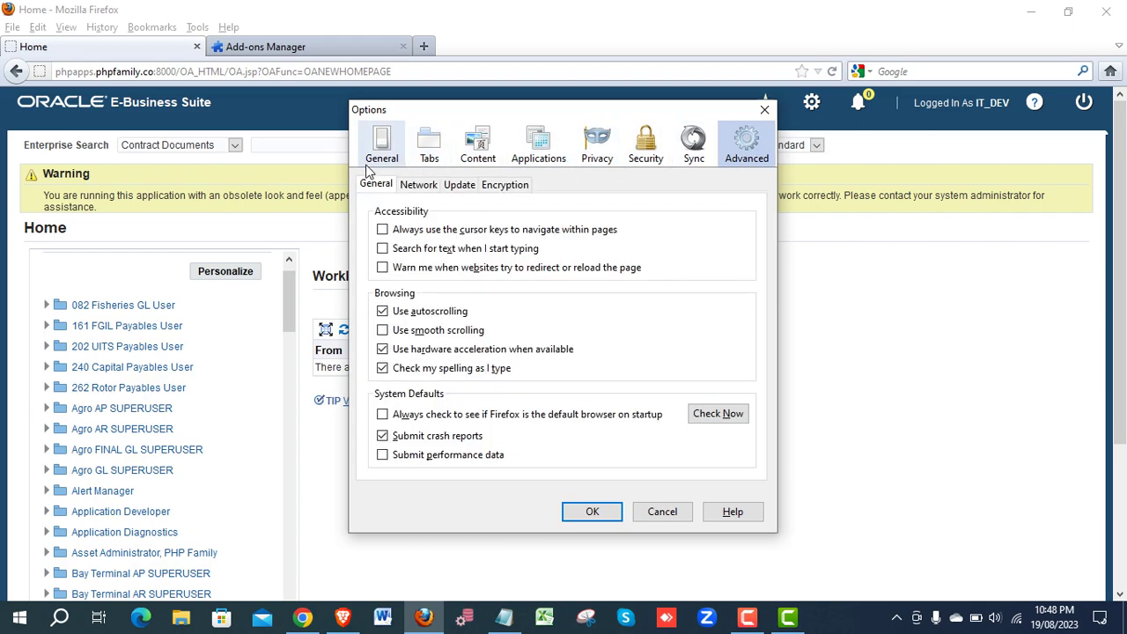
pyautogui.click(398, 155)
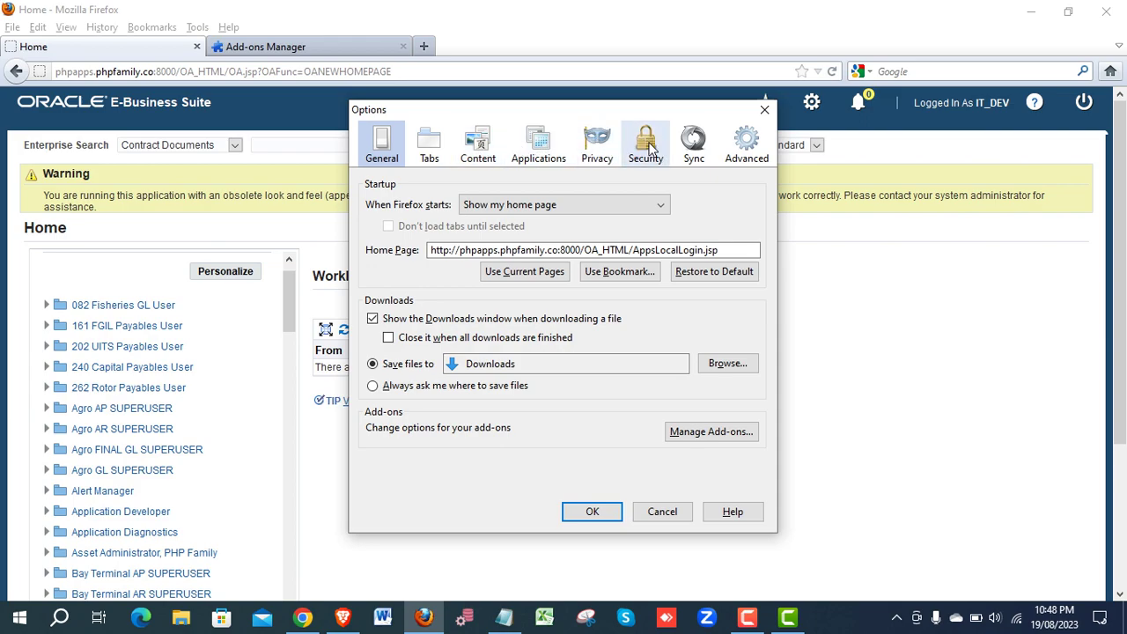
pyautogui.click(649, 148)
pyautogui.click(692, 147)
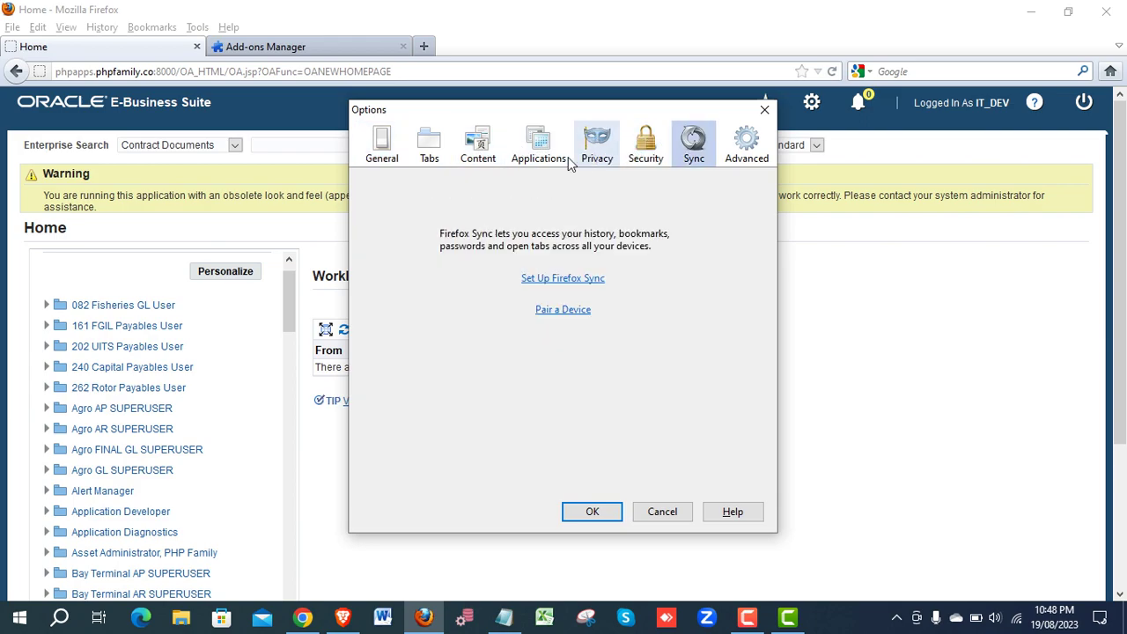
pyautogui.click(597, 148)
# Set Firefox to never check for updates, review the other advanced options and save.
pyautogui.click(761, 152)
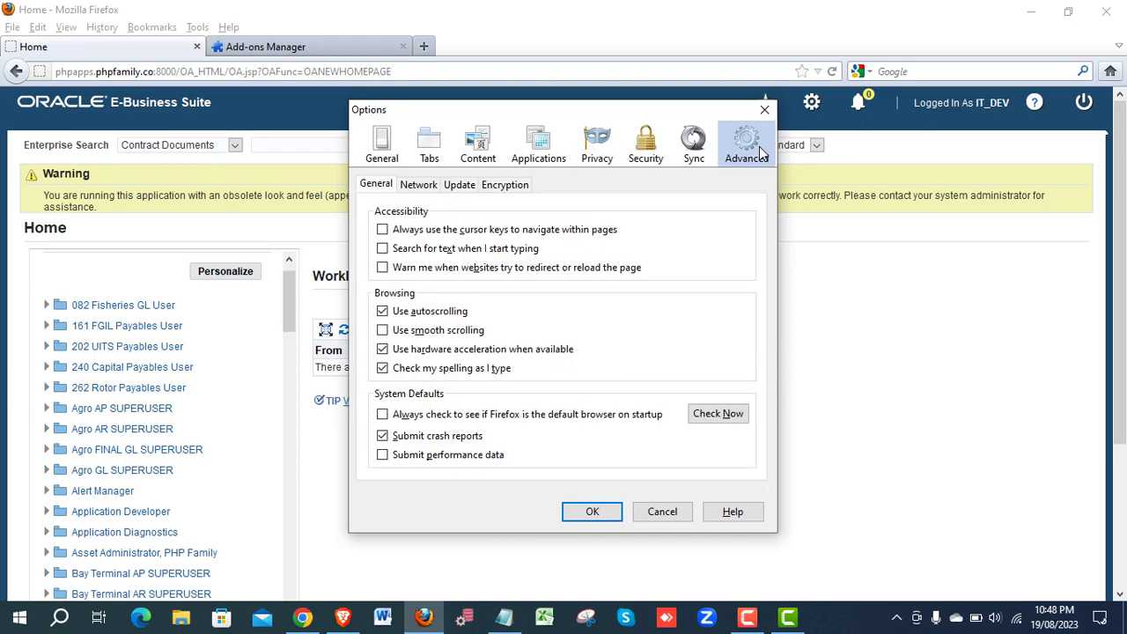
pyautogui.click(457, 185)
pyautogui.click(388, 291)
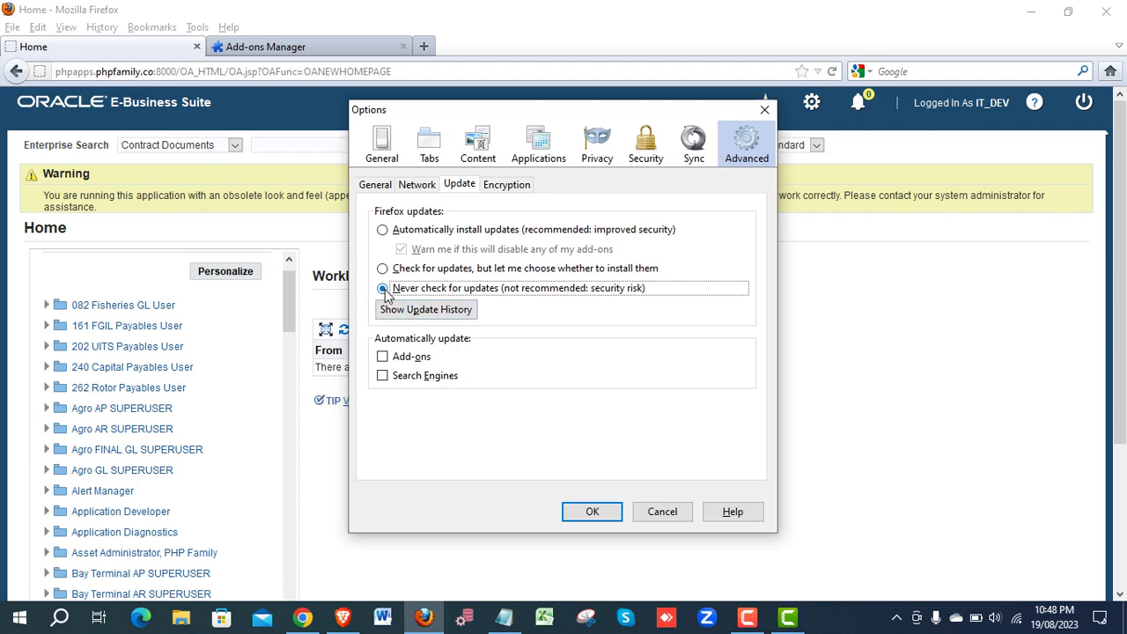
pyautogui.click(420, 186)
pyautogui.click(369, 191)
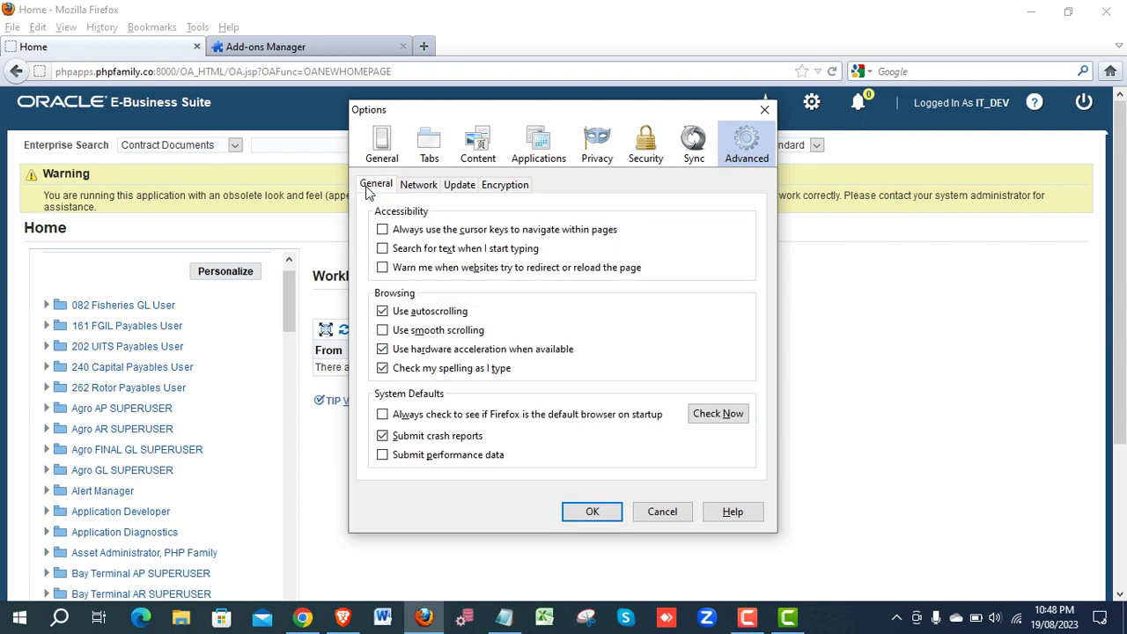
pyautogui.click(500, 186)
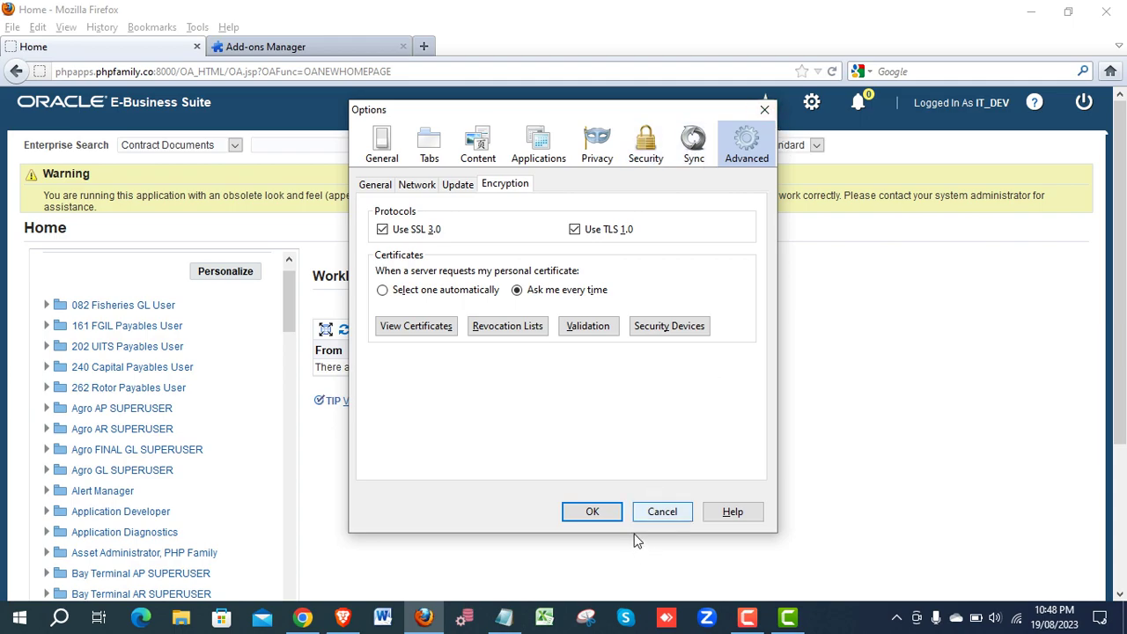
pyautogui.click(594, 514)
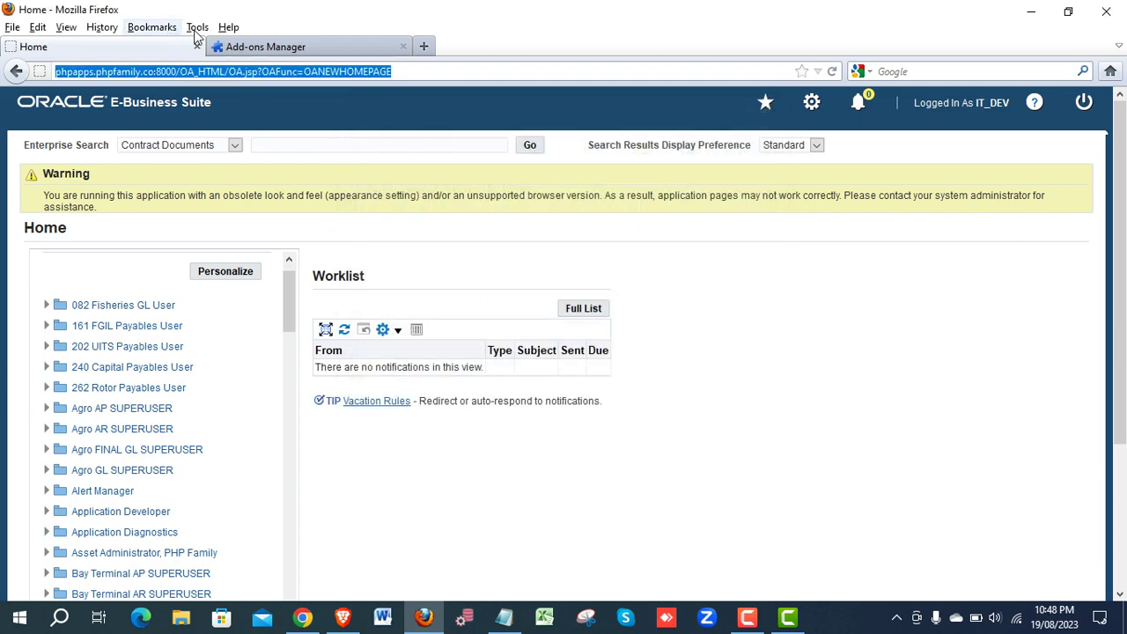
# Open the Firefox add-ons manager and check that the Java(TM) Platform SE 6 U27 plugin is enabled.
pyautogui.click(197, 29)
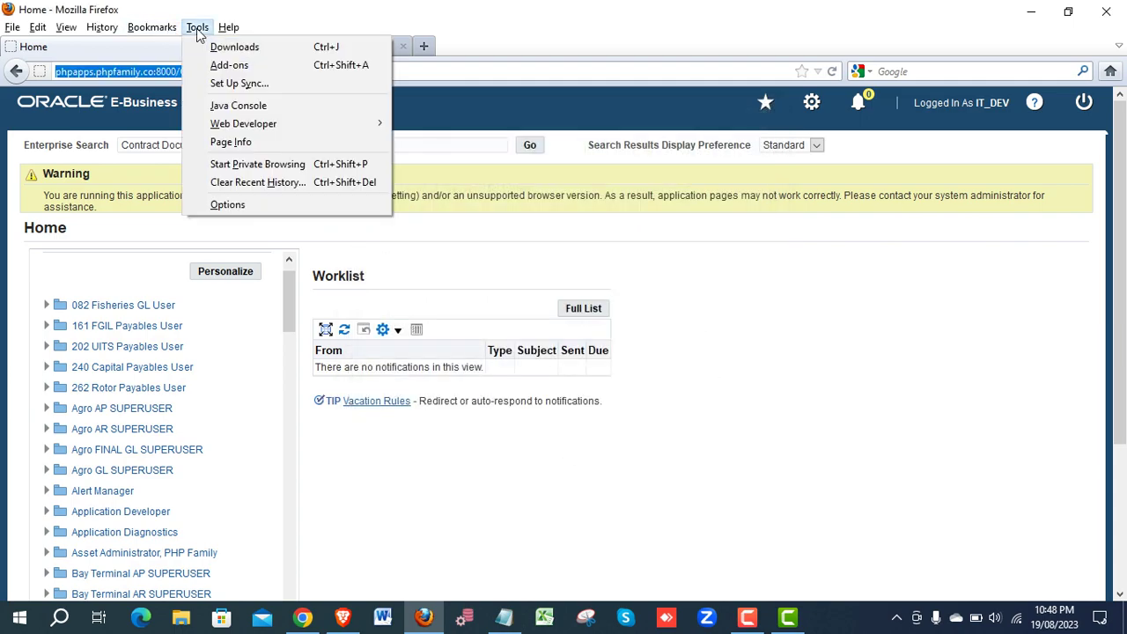
pyautogui.click(231, 67)
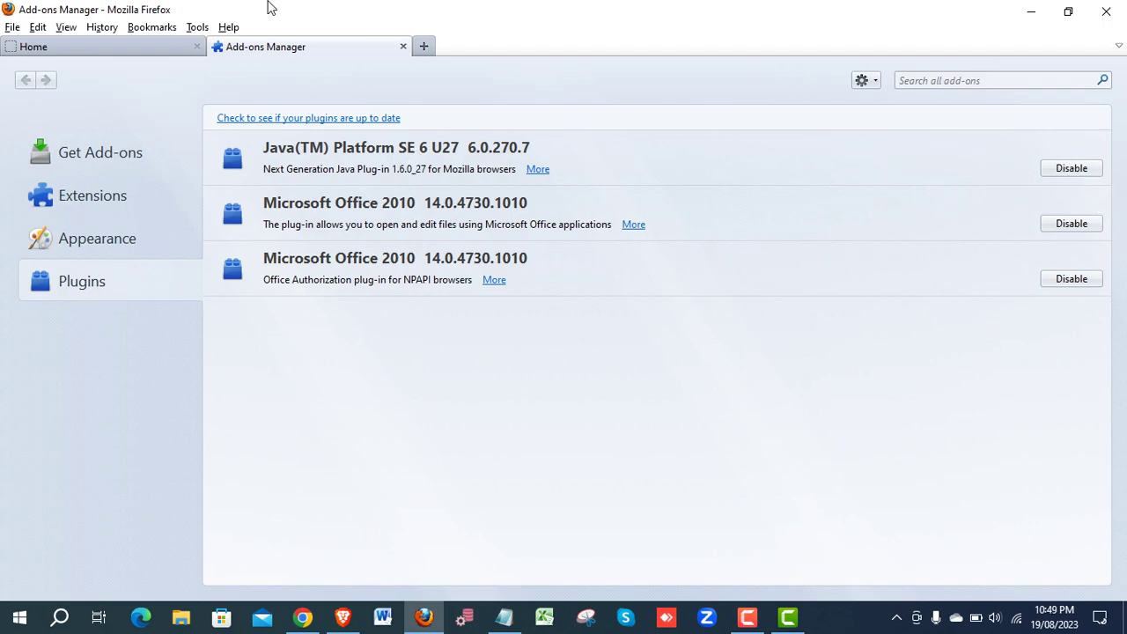
# Return to the Oracle E-Business Suite home page, reload it and expand the Application Developer responsibility.
pyautogui.click(142, 47)
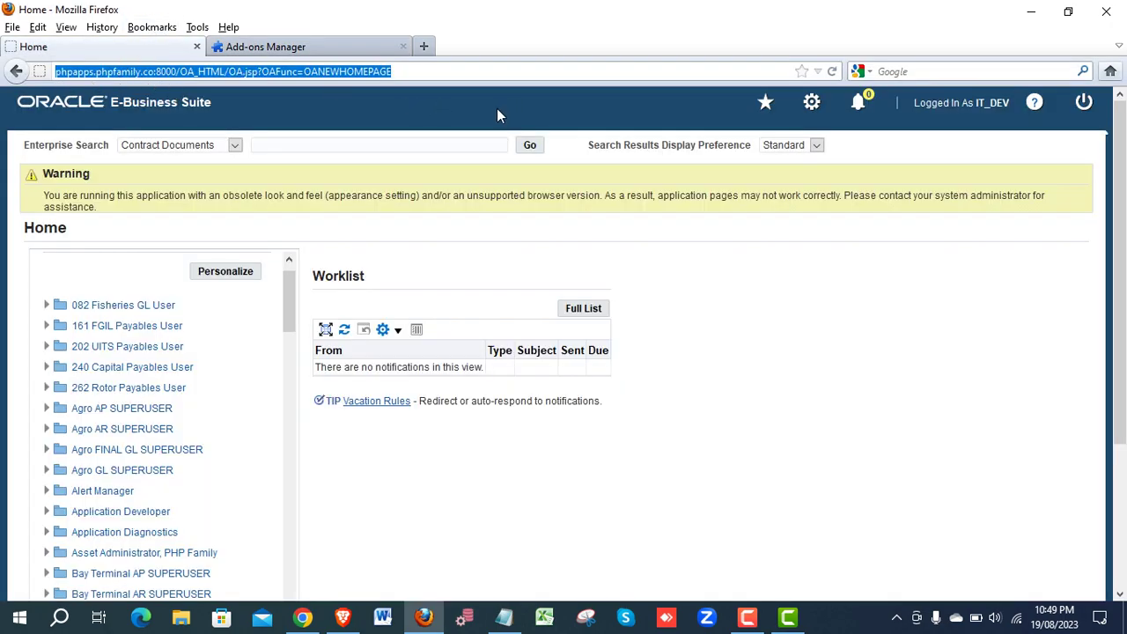
pyautogui.click(833, 73)
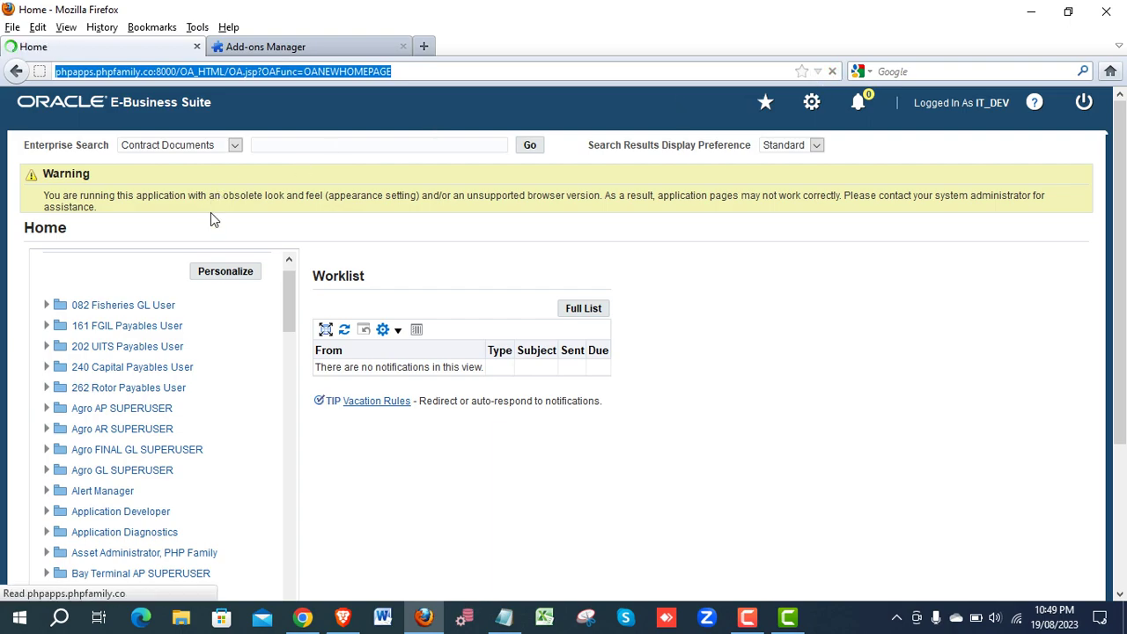
pyautogui.click(134, 517)
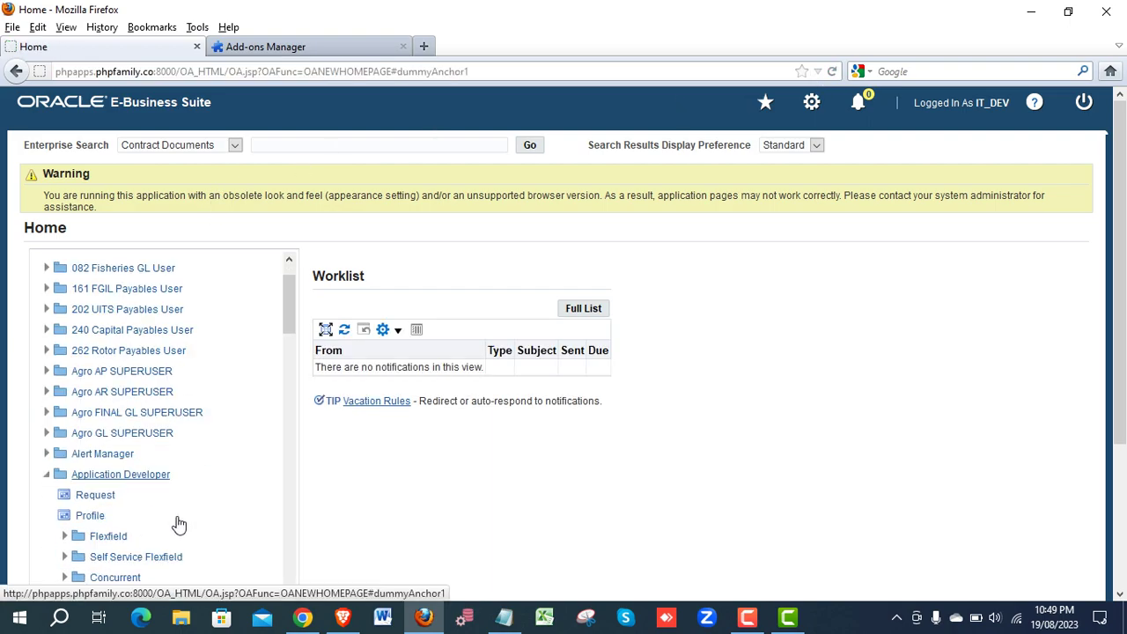